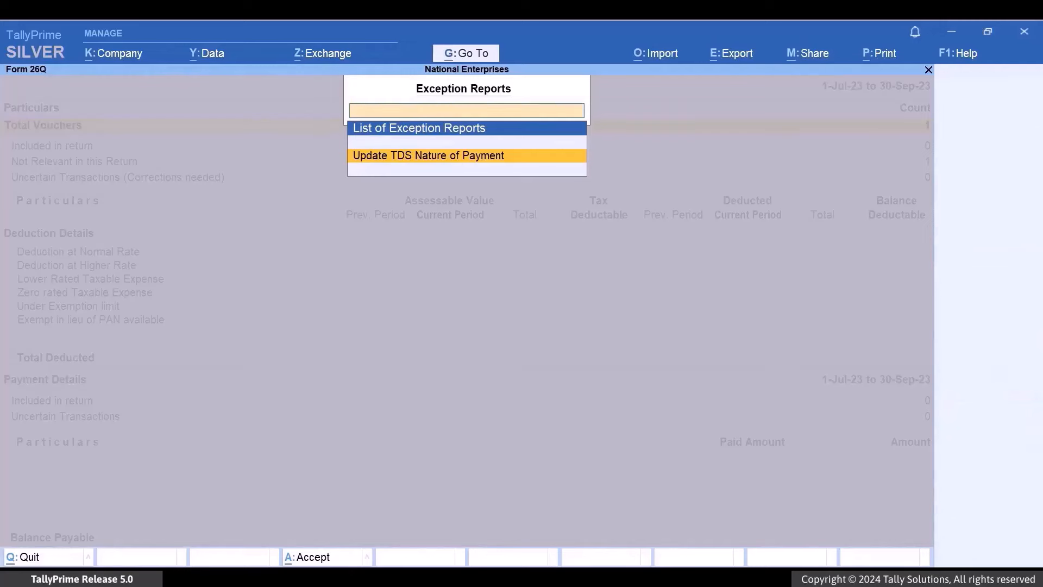
Step: Open the Update TDS Nature of Payment exception report for all groups and all ledgers, arranged party-wise
key("Return")
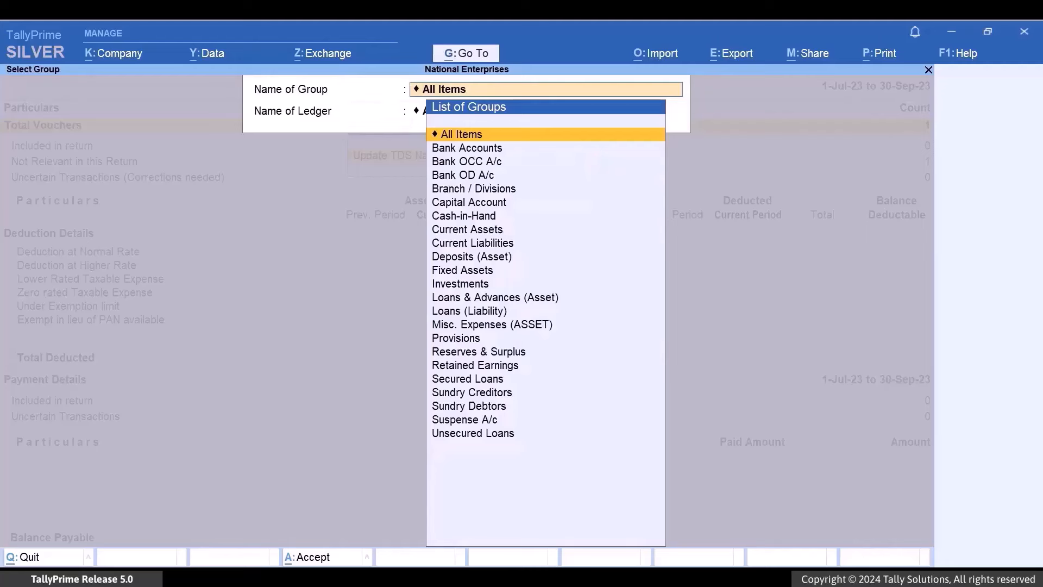
key("Return")
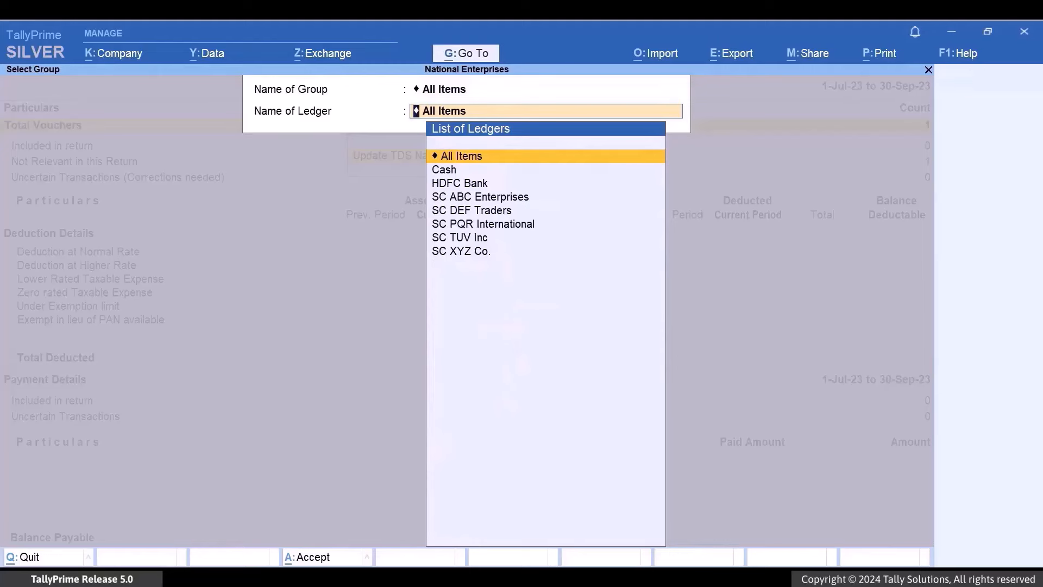
key("Return")
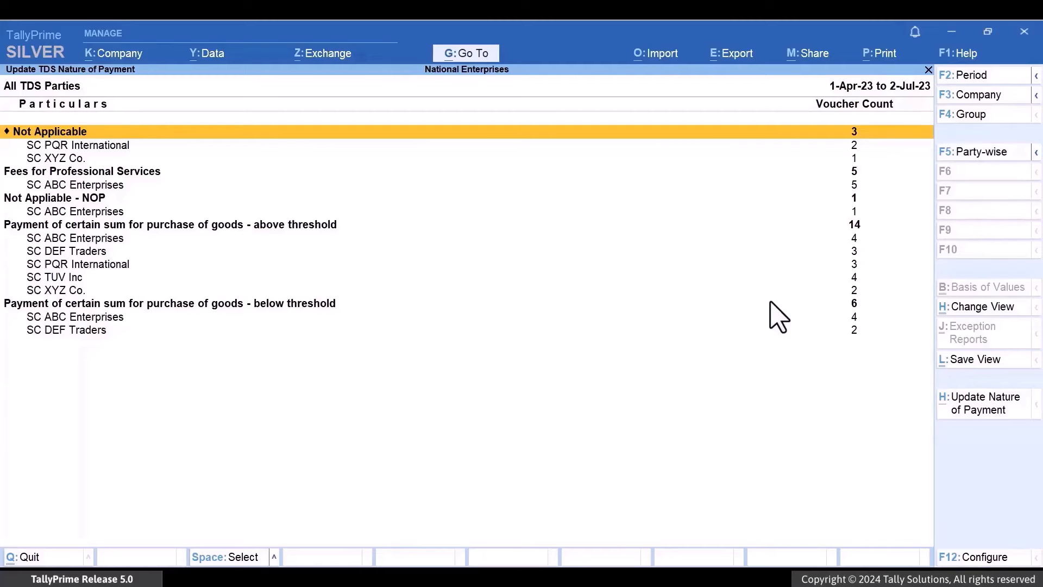
key("F5")
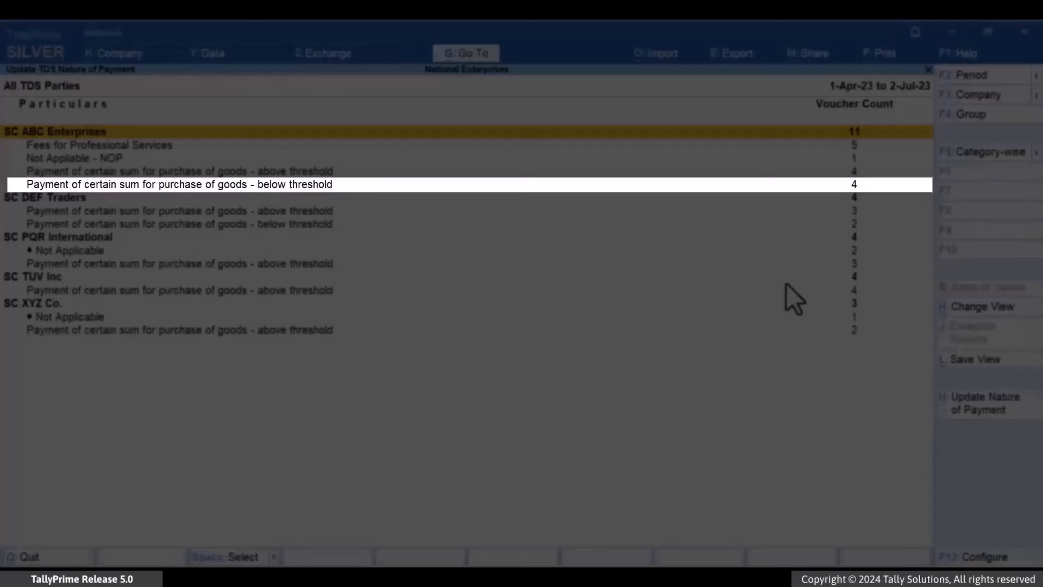
Step: Update SC ABC Enterprises' below-threshold goods purchase entry to the nature of payment "Payment of certain sum for purchase of goods - above threshold"
key("Down")
key("Down")
key("Down")
key("Down")
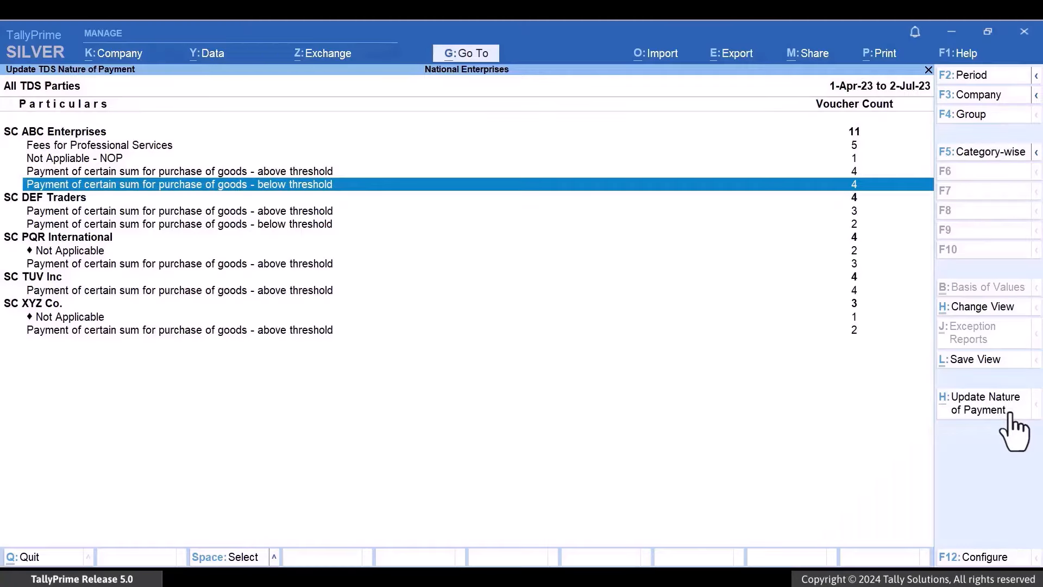
left_click(1011, 413)
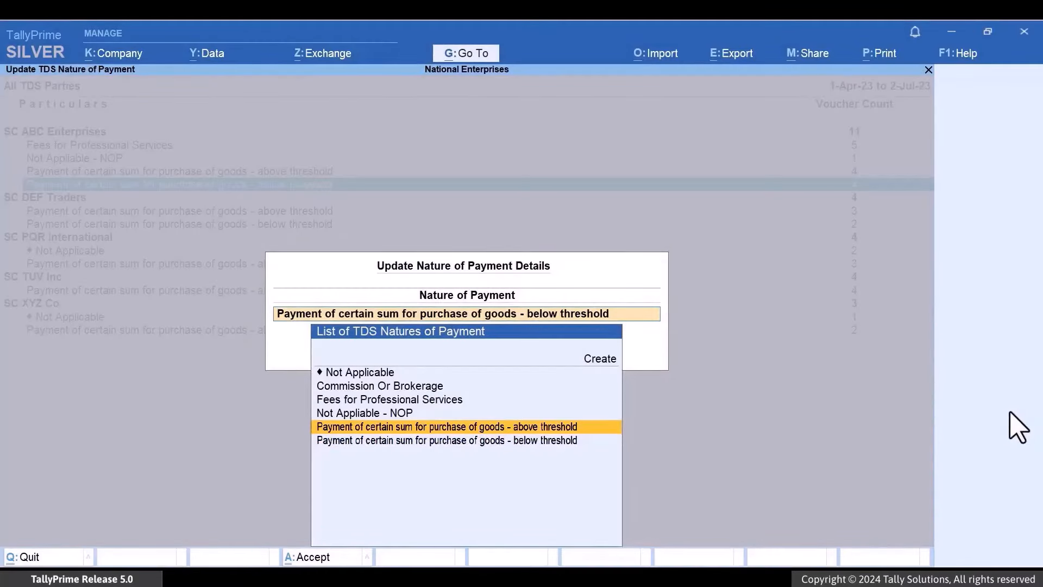
key("Return")
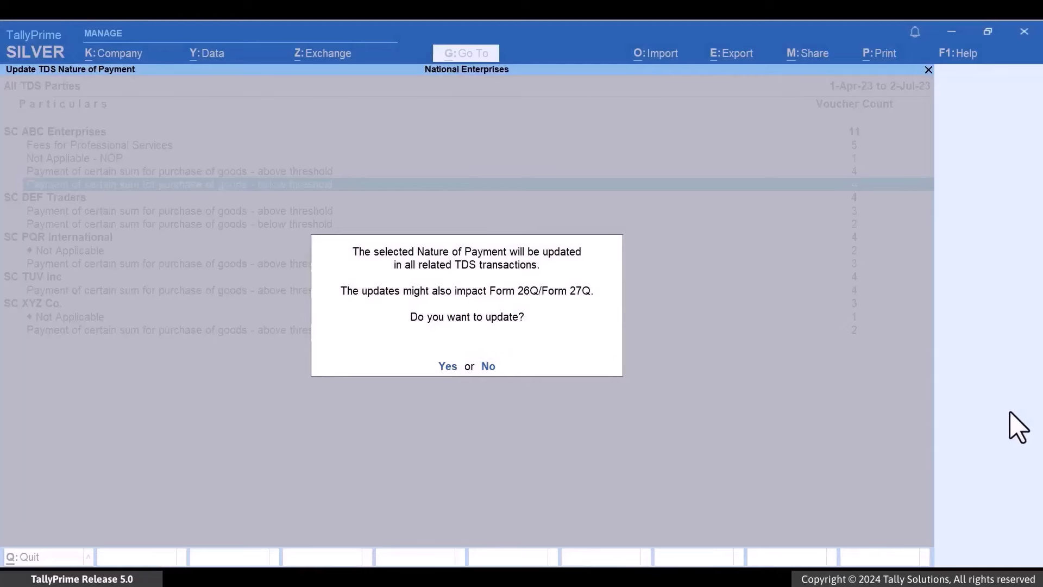
key("y")
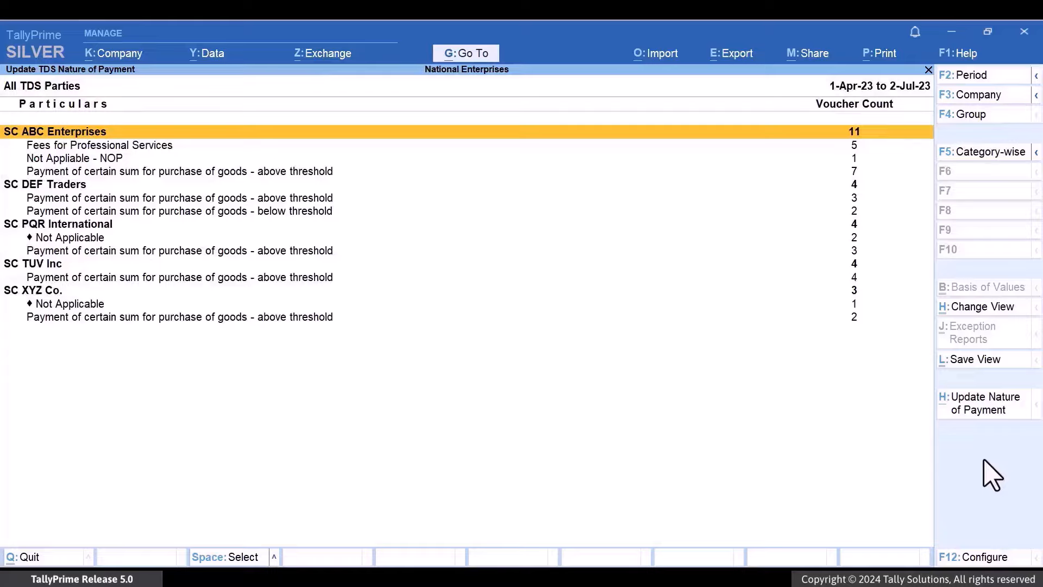
Step: Open the TDS Nature of Payment master "Payment of certain sum for purchase of goods - above threshold" for alteration
key("alt+g")
key("Up")
key("Up")
key("Up")
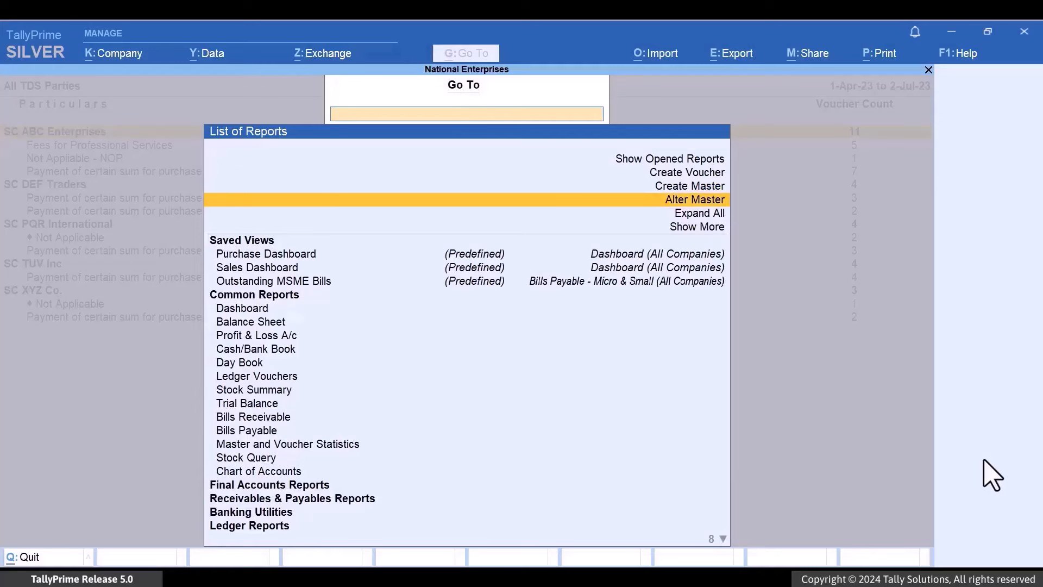
key("Return")
key("Down")
key("Down")
key("Down")
key("Down")
key("Down")
key("Down")
key("Down")
key("Down")
key("Down")
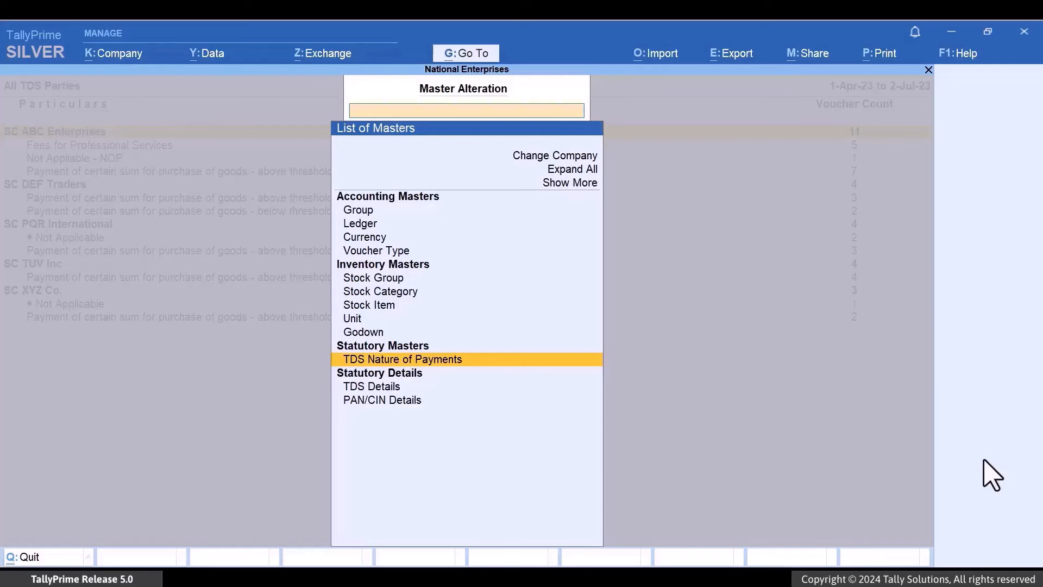
key("Return")
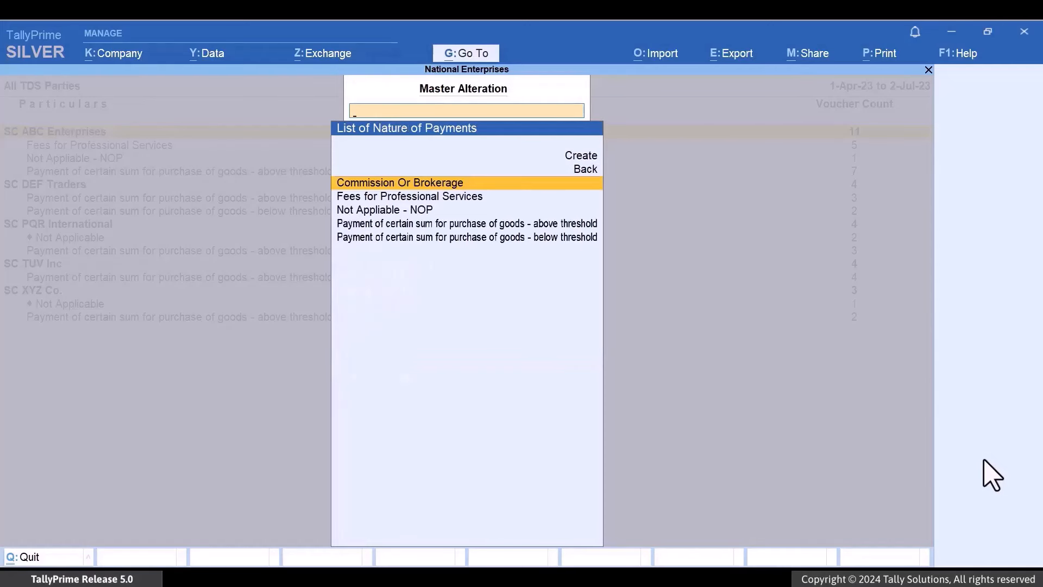
key("Down")
key("Down")
key("Down")
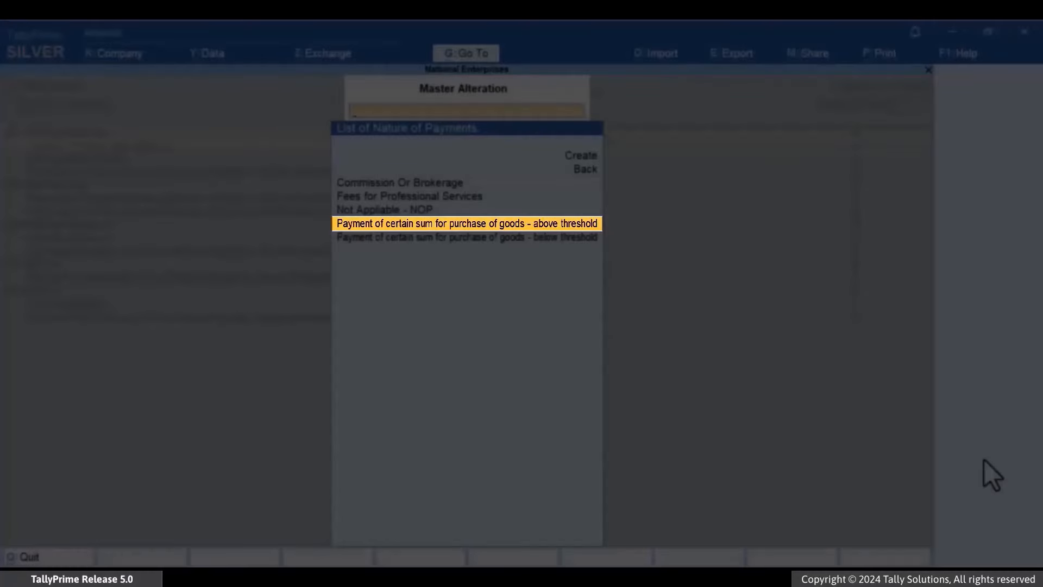
key("Return")
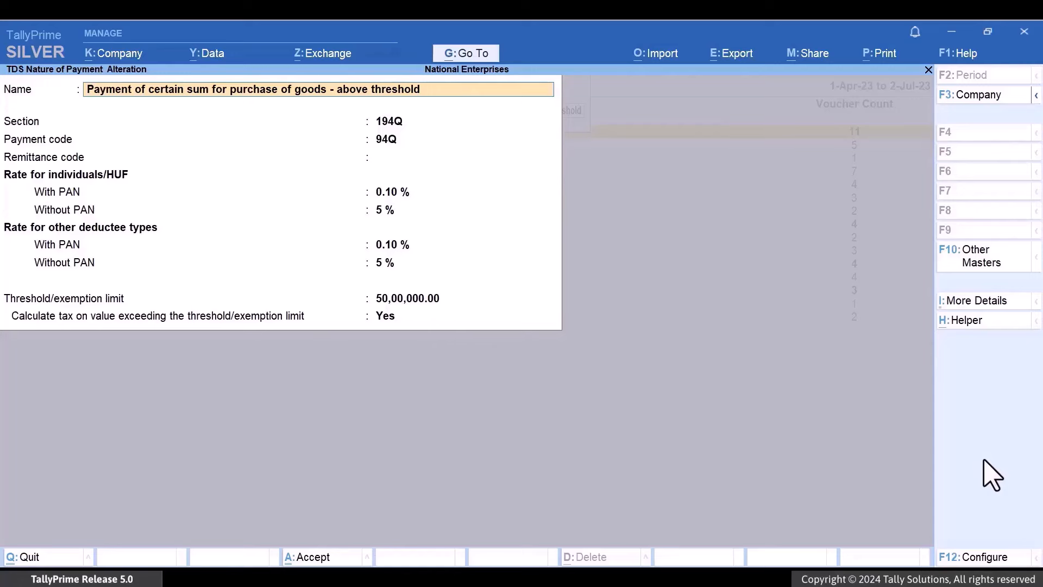
Step: Rename the nature of payment to "Payment of certain sum for purchase of goods", save it and return to the report
key("BackSpace")
key("BackSpace")
key("BackSpace")
key("BackSpace")
key("BackSpace")
key("BackSpace")
key("BackSpace")
key("BackSpace")
key("BackSpace")
key("BackSpace")
key("BackSpace")
key("BackSpace")
key("BackSpace")
key("BackSpace")
key("BackSpace")
key("BackSpace")
key("BackSpace")
key("BackSpace")
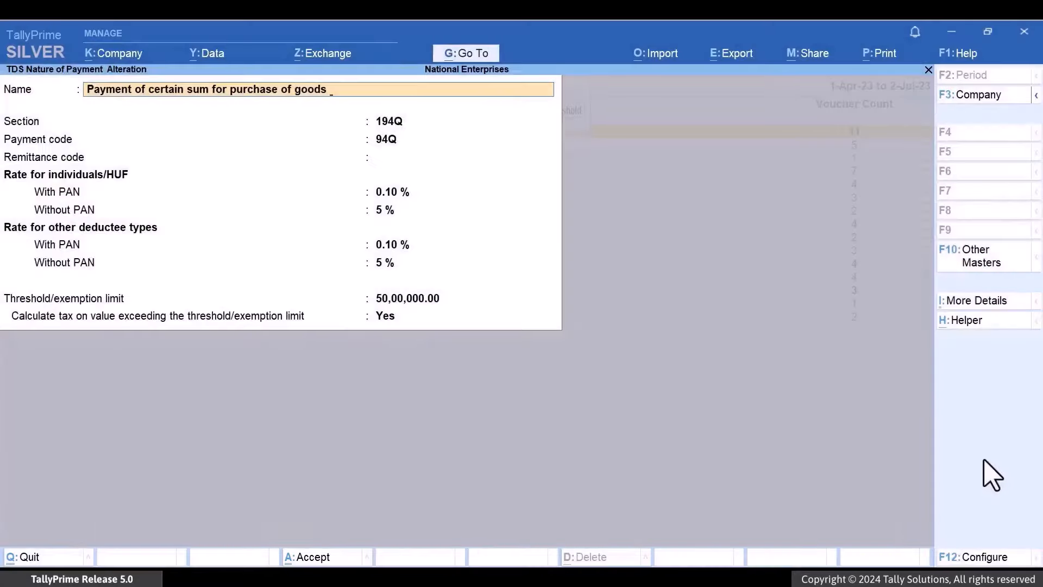
key("ctrl+a")
key("Escape")
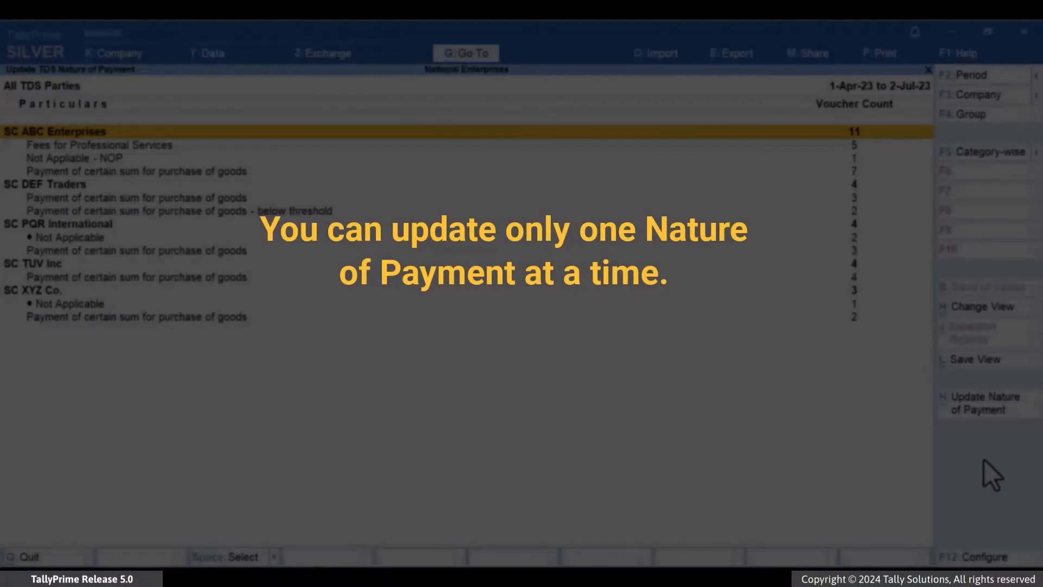
Step: Try selecting both Fees for Professional Services and Not Appliable - NOP under SC ABC Enterprises, and clear the selection
key("Down")
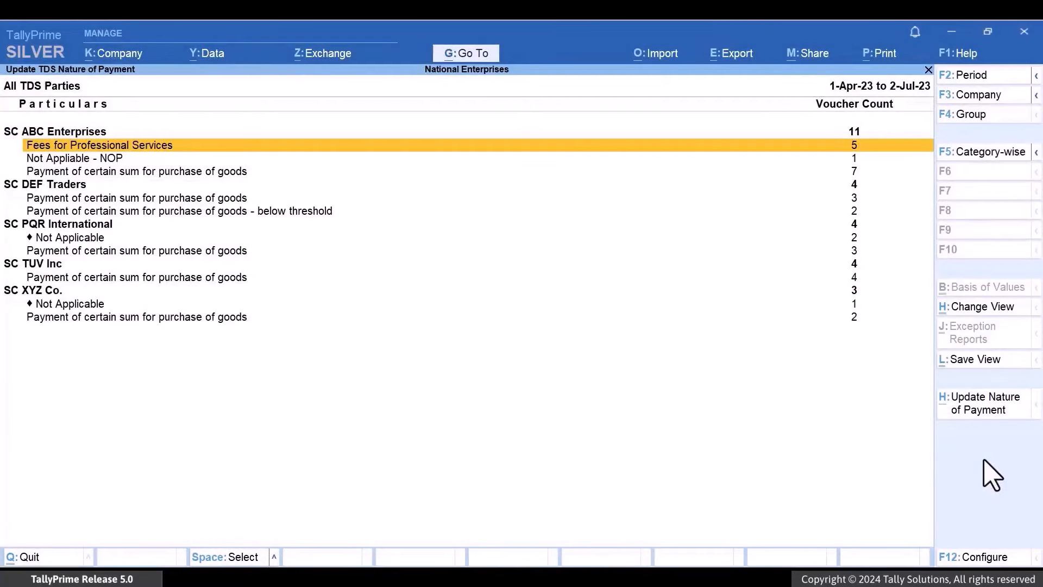
key("space")
key("Down")
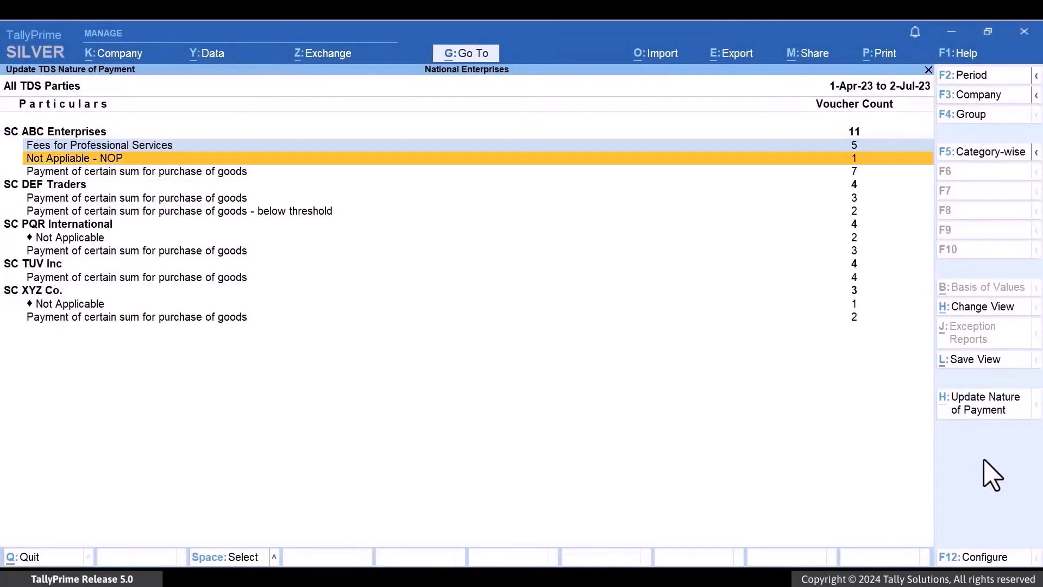
key("space")
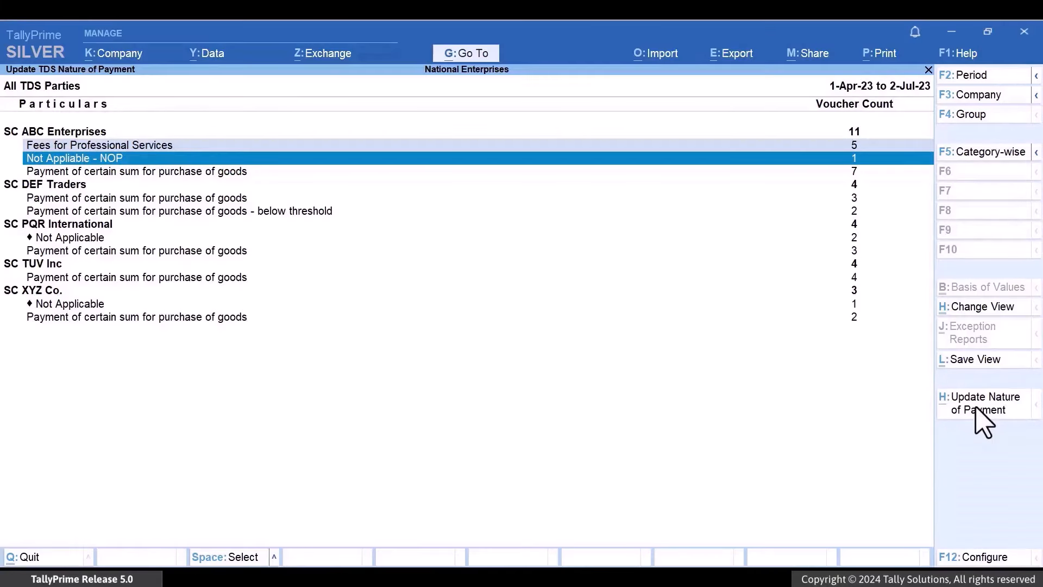
key("space")
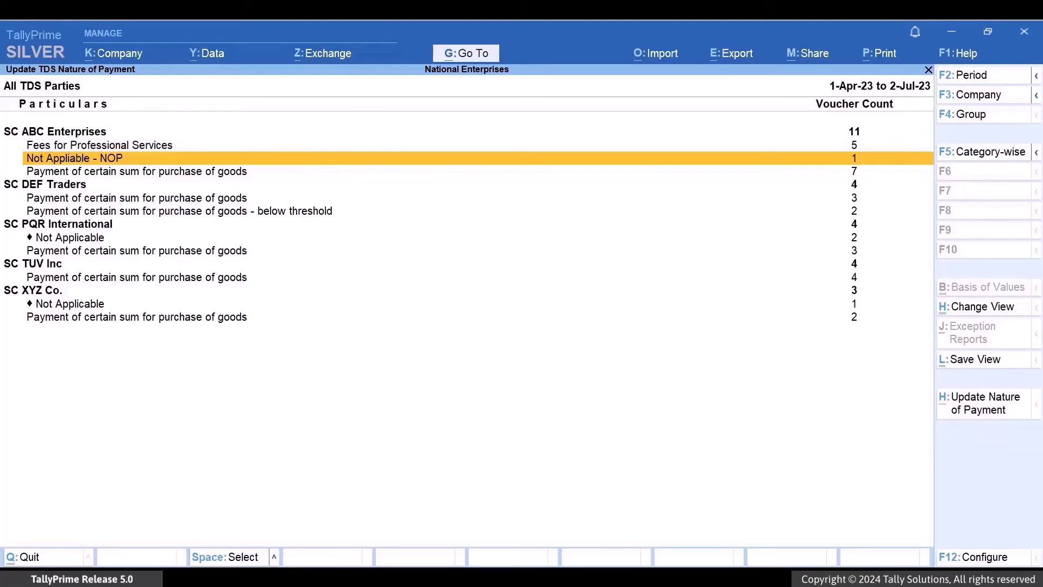